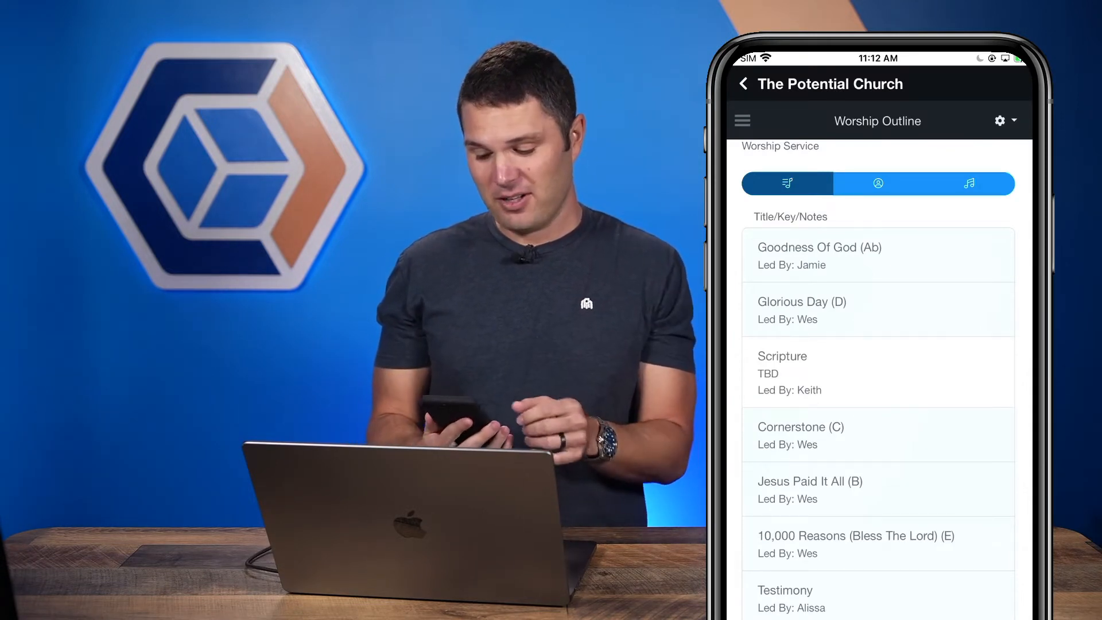
# Start adding unavailable dates to the volunteer's availability under Upcoming Events and pick a Sunday in the following month.
pyautogui.click(742, 120)
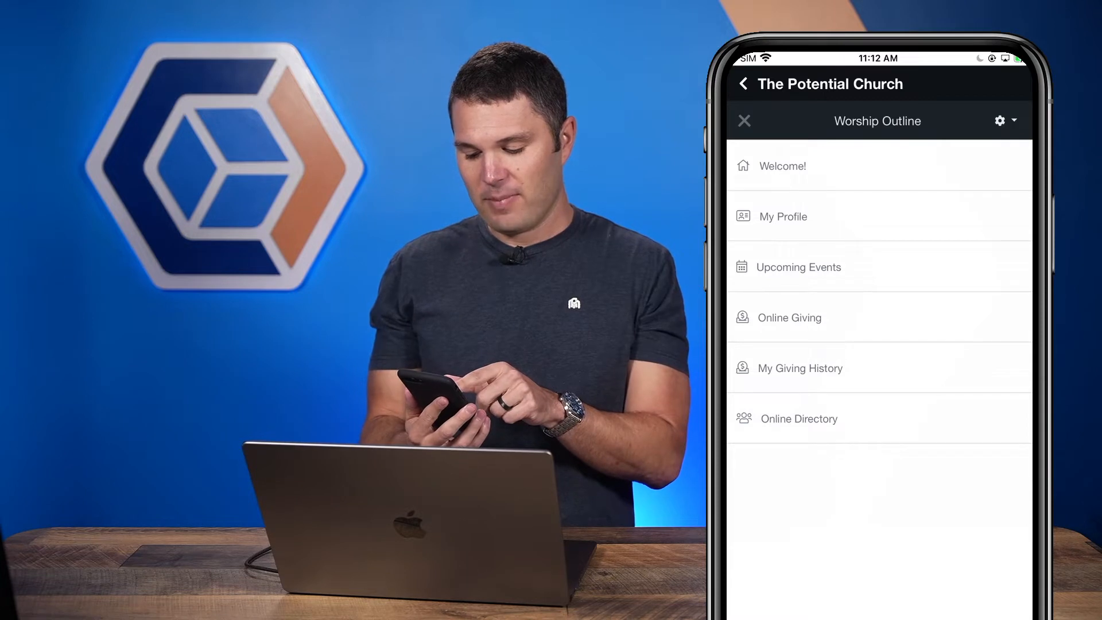
pyautogui.click(798, 266)
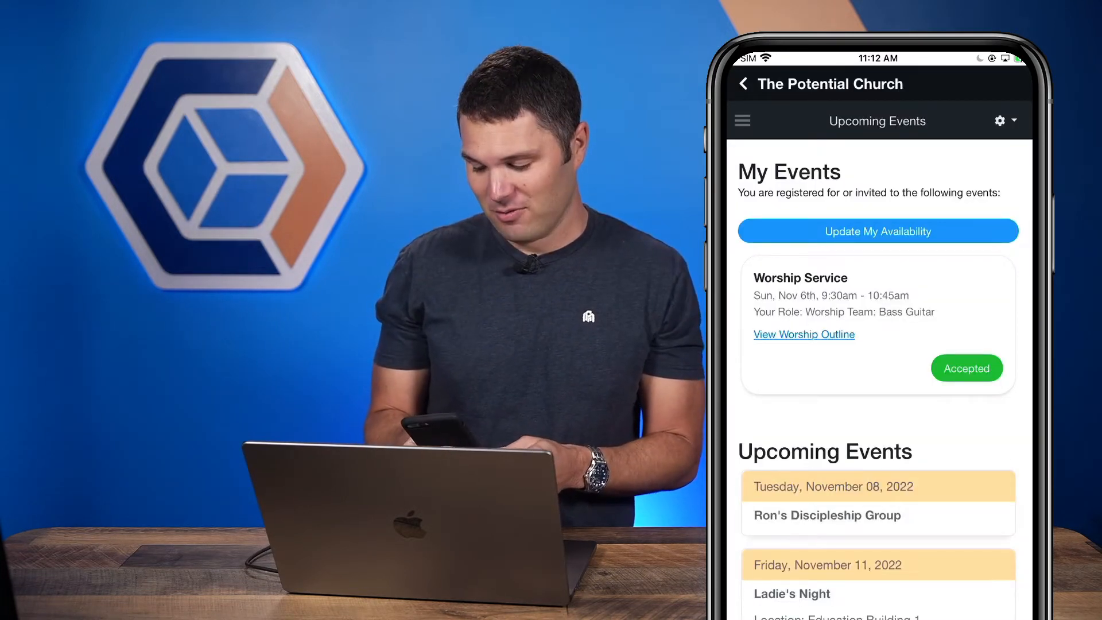
pyautogui.click(878, 231)
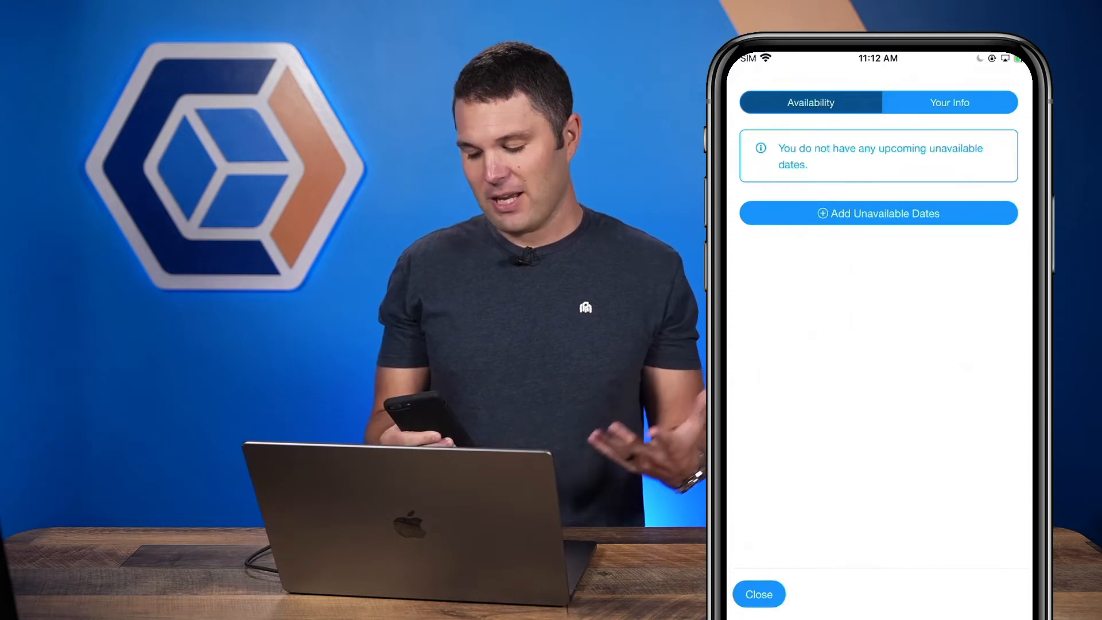
pyautogui.click(878, 213)
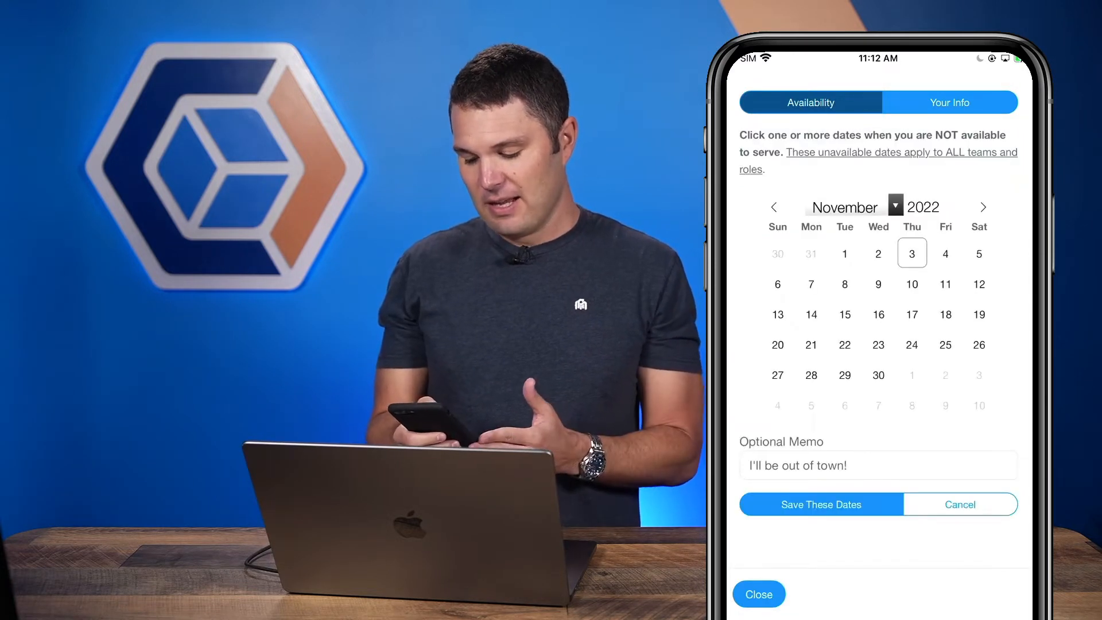
pyautogui.click(983, 206)
pyautogui.click(777, 284)
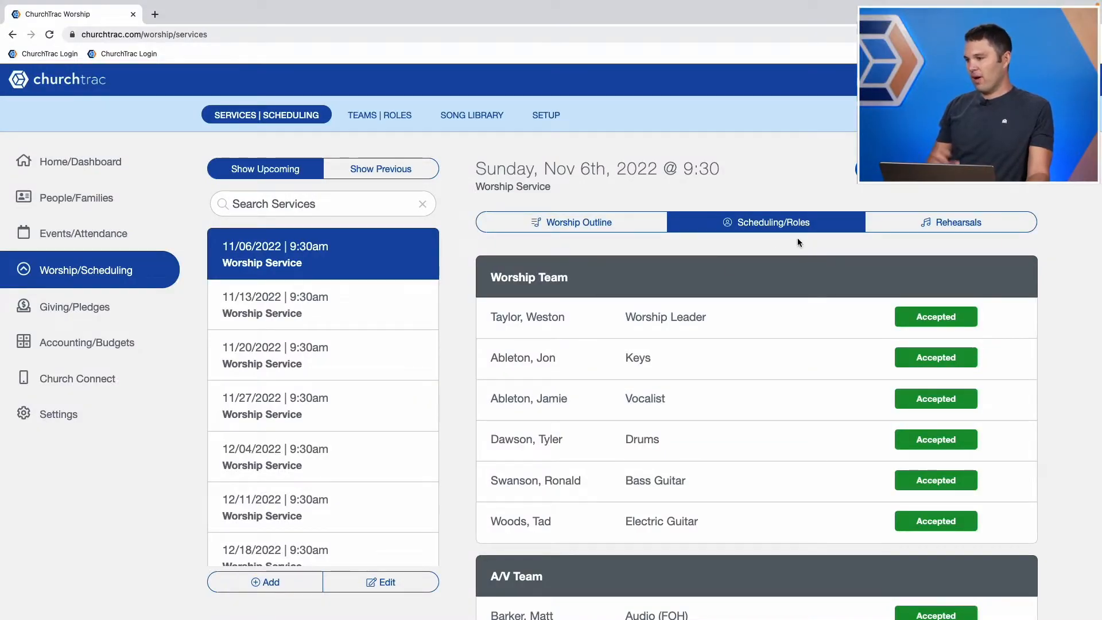
# View the rehearsals of the 11/06/2022 service and look over the form for adding a rehearsal without saving one.
pyautogui.click(936, 228)
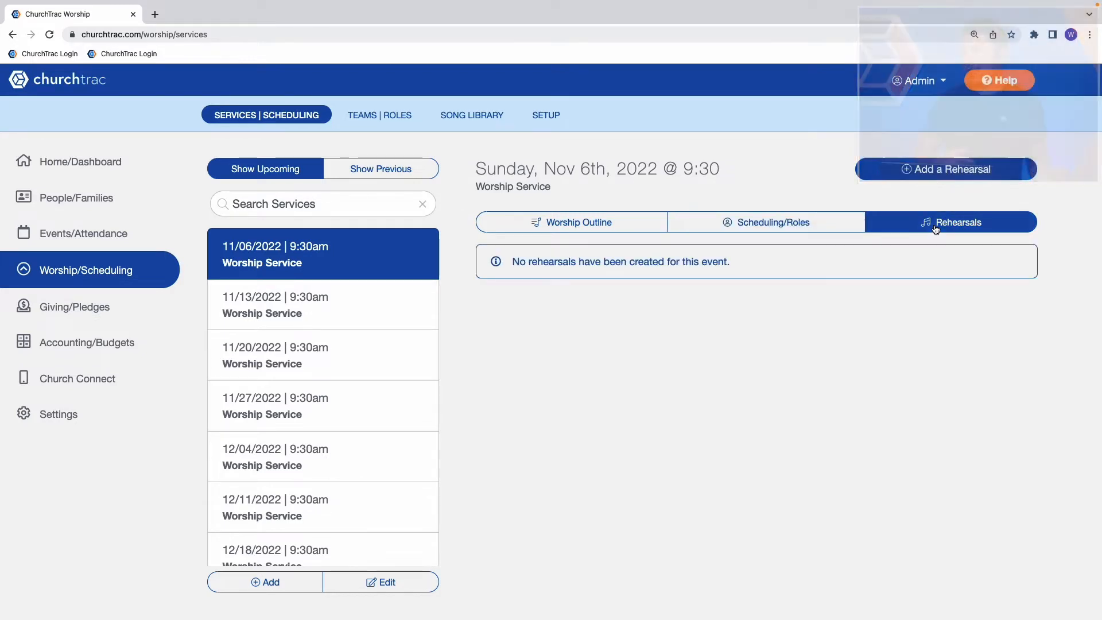
pyautogui.click(913, 169)
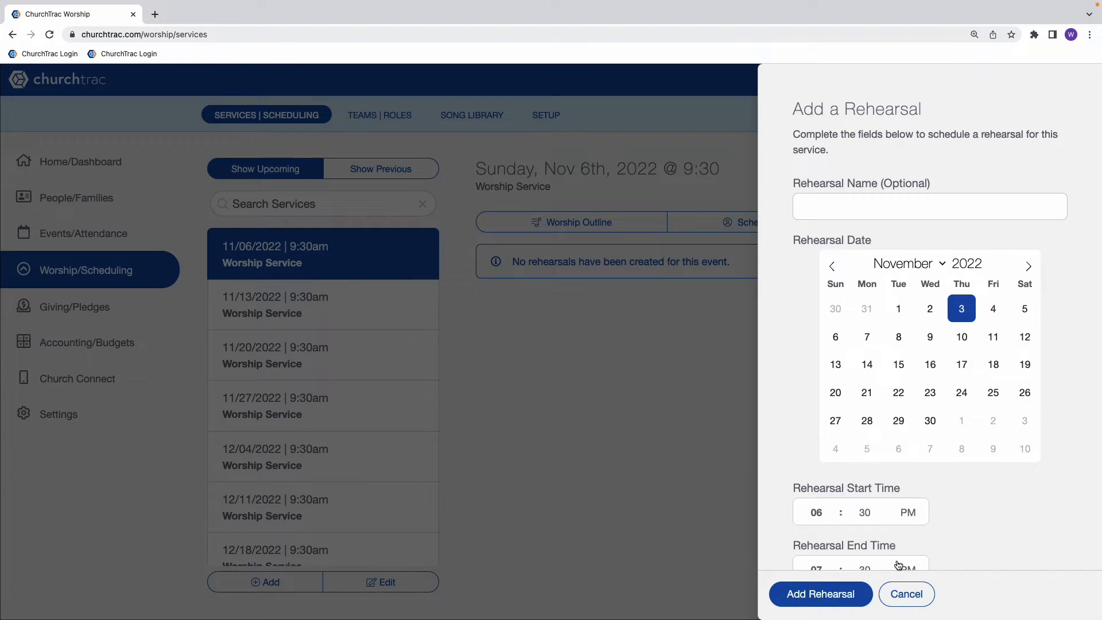
pyautogui.click(903, 594)
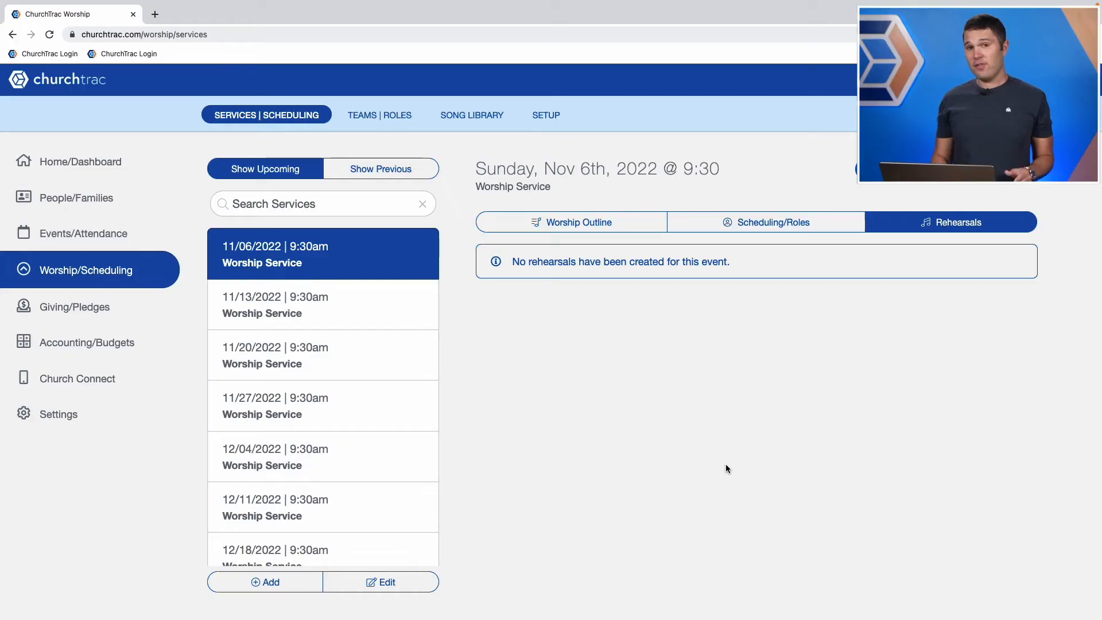
# Start adding a worship service based on Worship Template A.
pyautogui.click(270, 582)
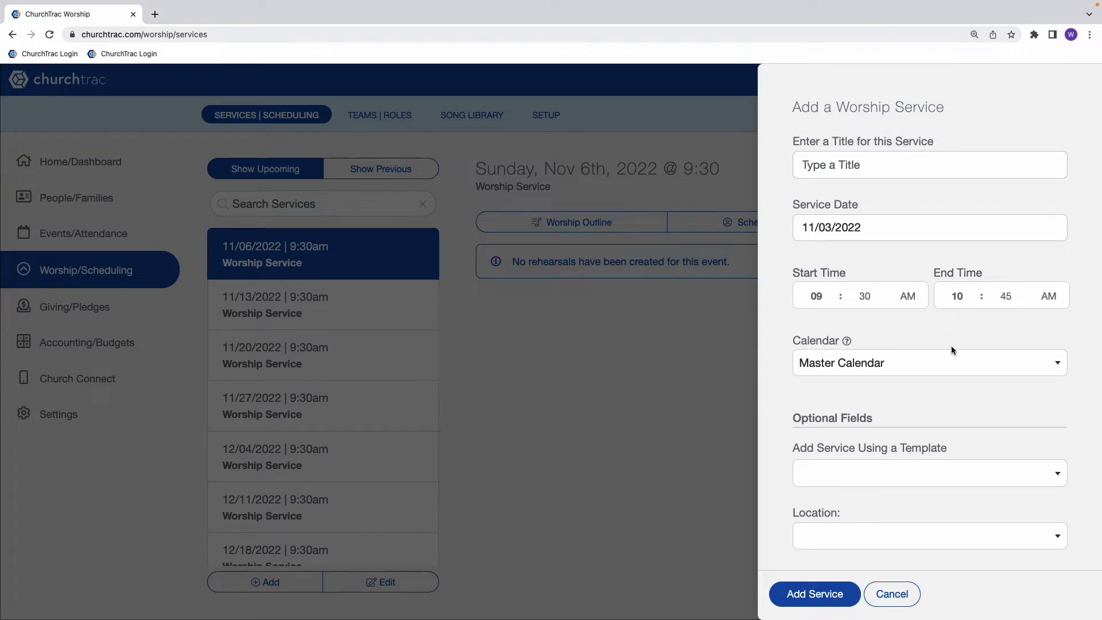
pyautogui.click(956, 474)
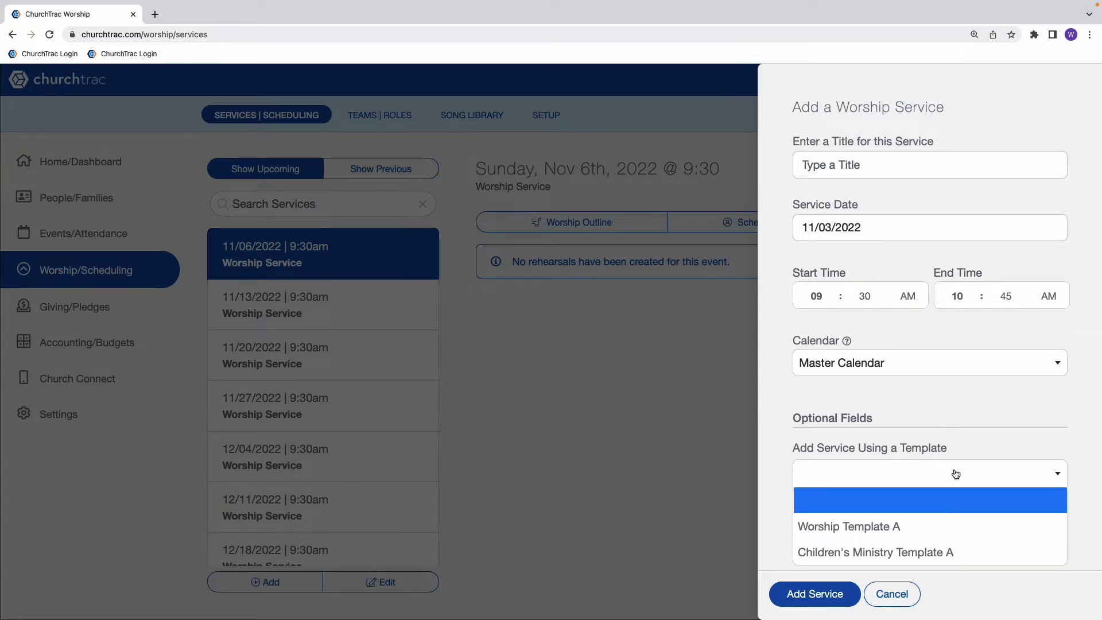
pyautogui.click(900, 525)
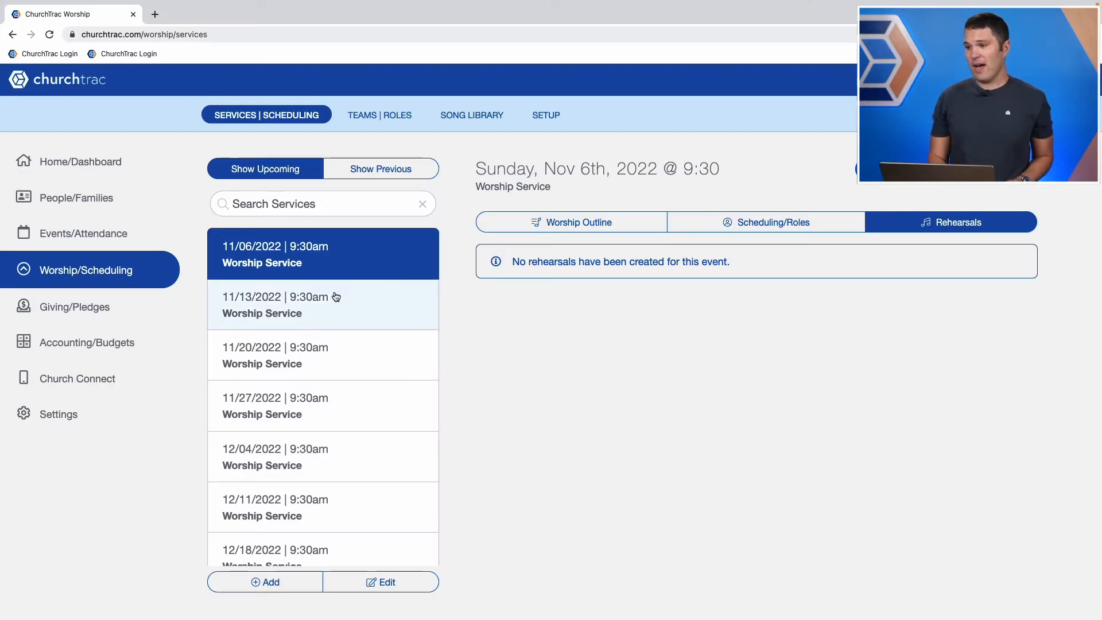
# Display the worship outline of the 11/06/2022 service and open it in the Side-By-Side view.
pyautogui.click(306, 263)
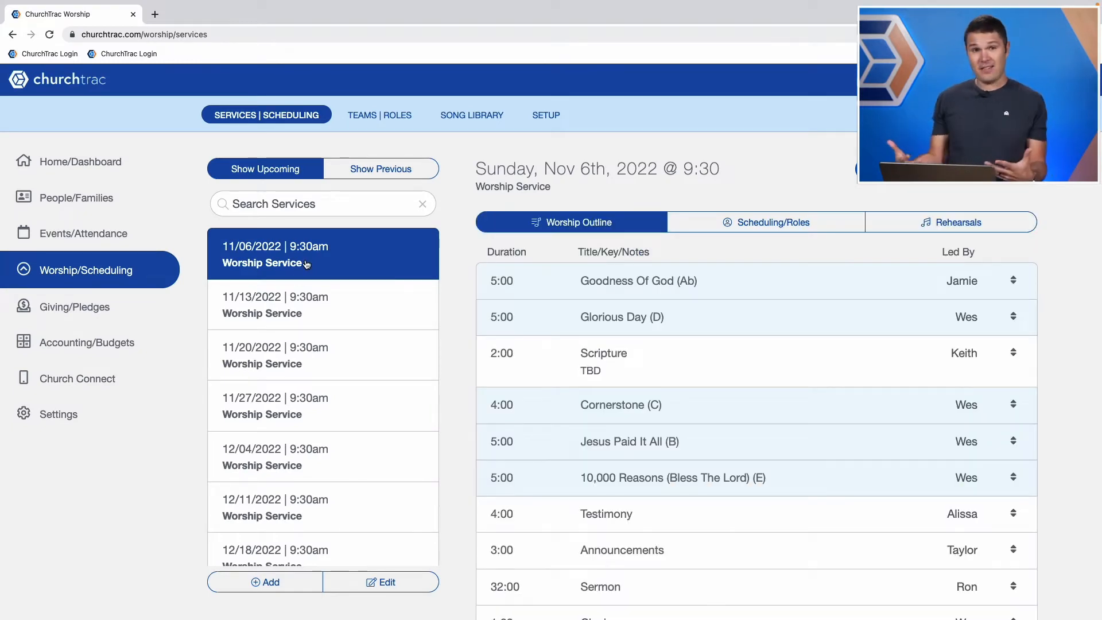
pyautogui.scroll(-4, 849, 298)
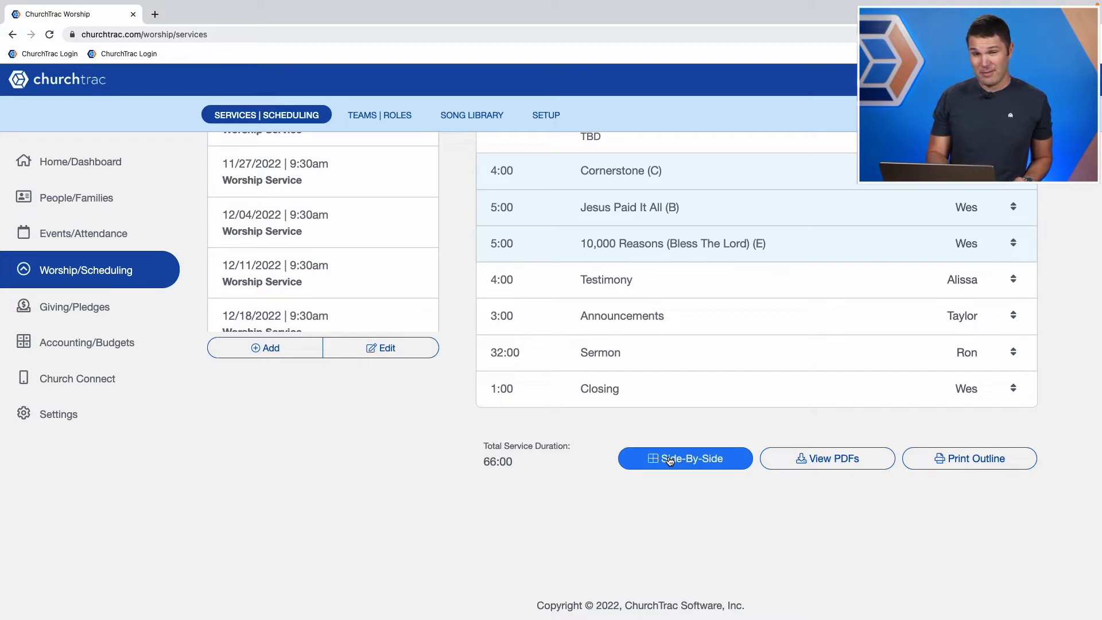
pyautogui.click(669, 459)
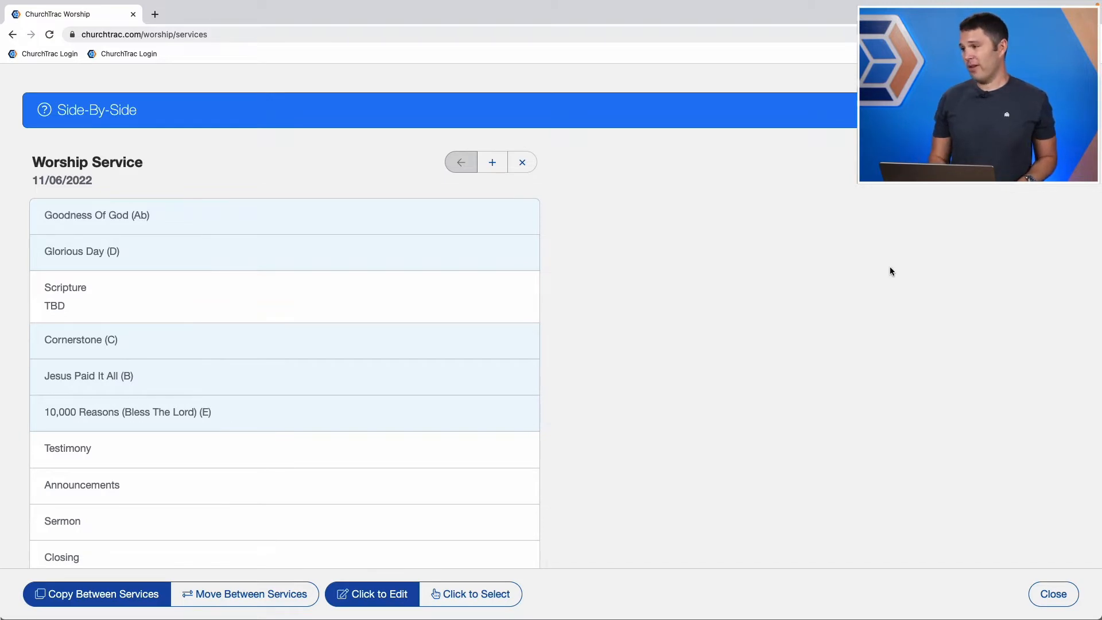
# Load the 11/13/2022, 11/20/2022 and 11/27/2022 worship services into the Side-By-Side view for comparison.
pyautogui.click(935, 112)
pyautogui.click(935, 113)
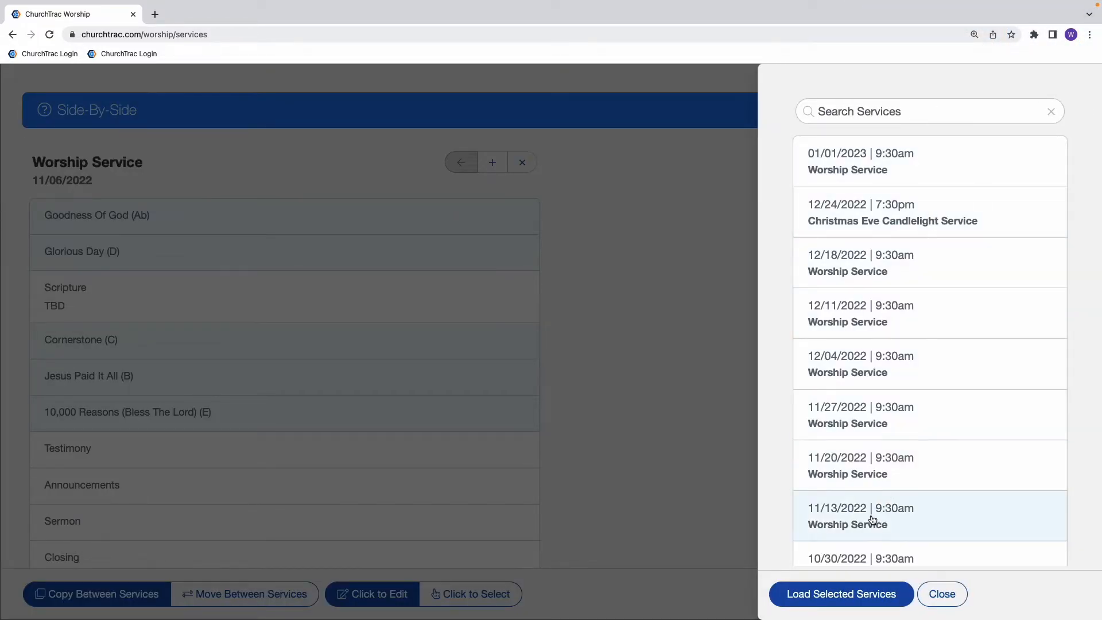
pyautogui.click(871, 515)
pyautogui.click(852, 475)
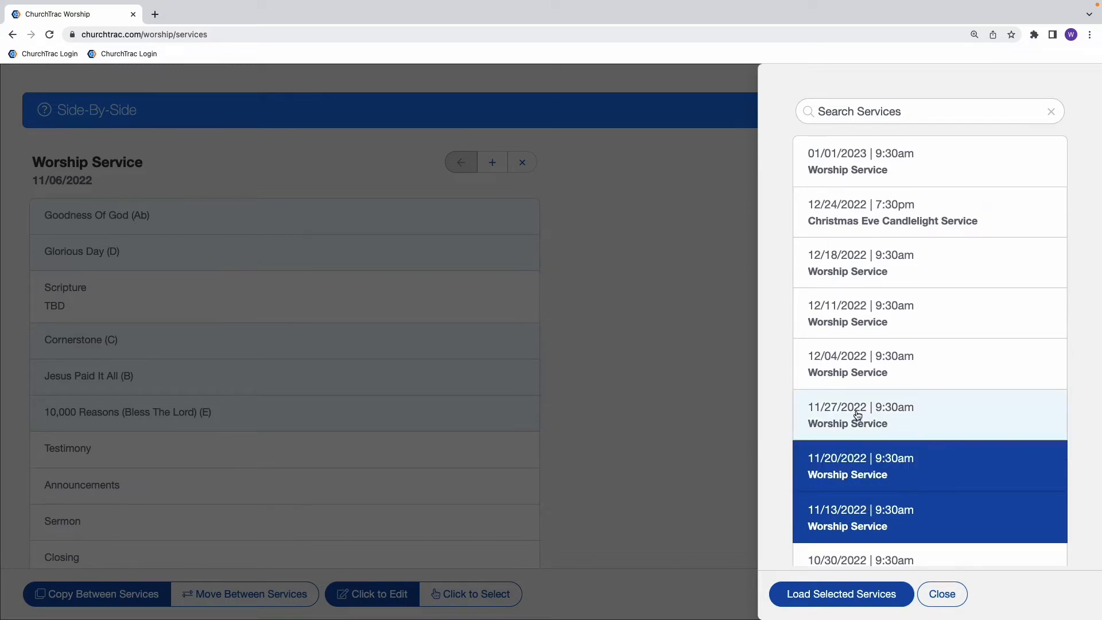
pyautogui.click(858, 412)
pyautogui.click(836, 597)
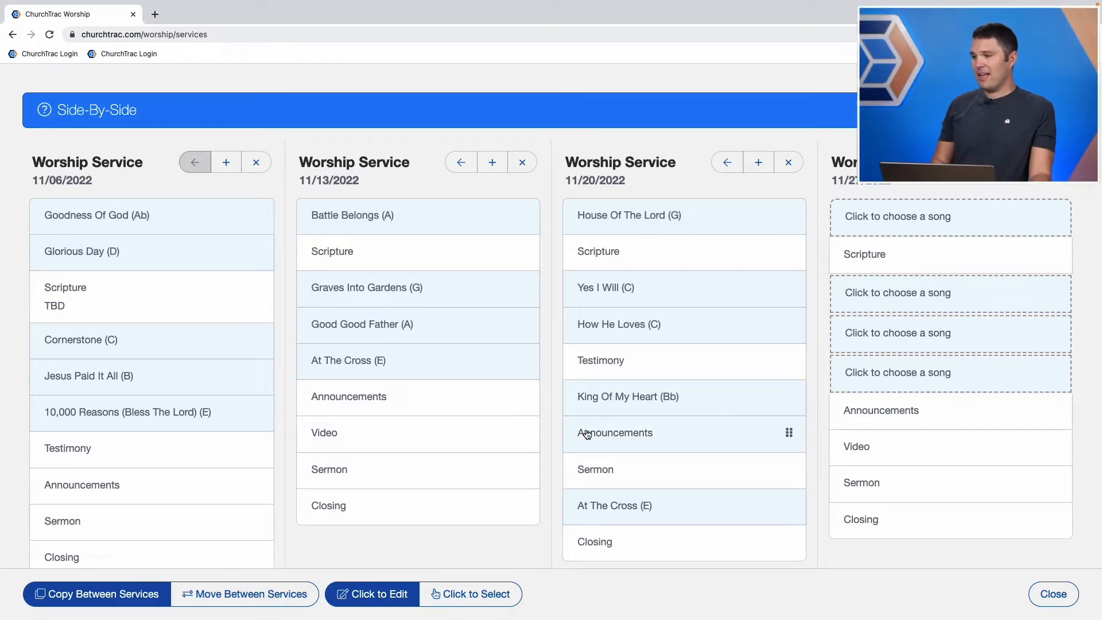
# Set the view to move items between services and swap Goodness Of God from 11/06/2022 with Battle Belongs from 11/13/2022.
pyautogui.scroll(-1, 260, 409)
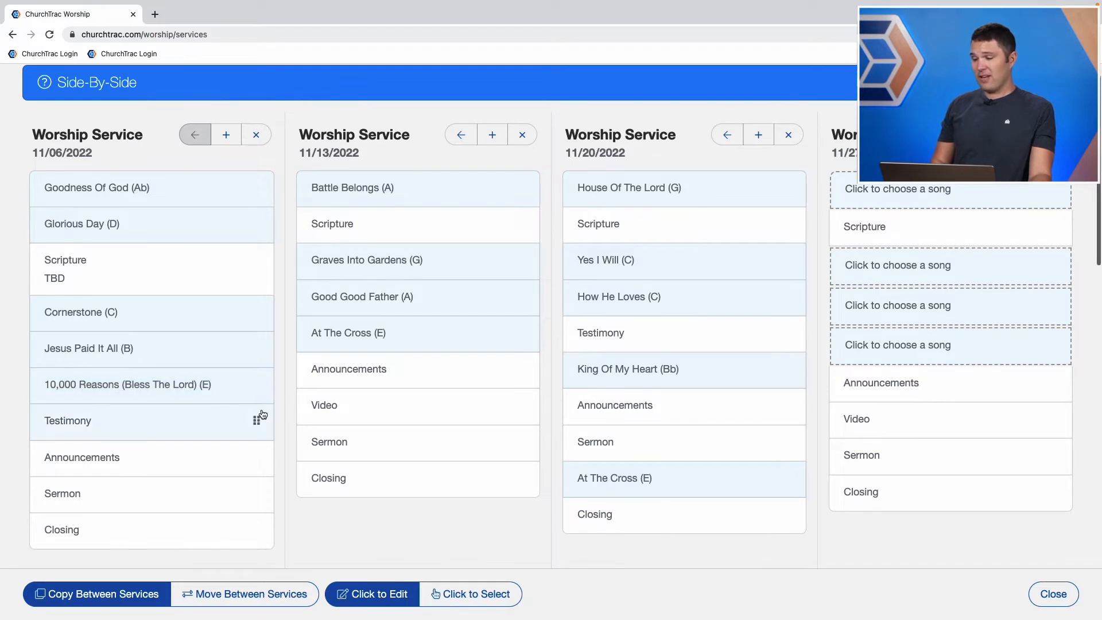
pyautogui.click(246, 594)
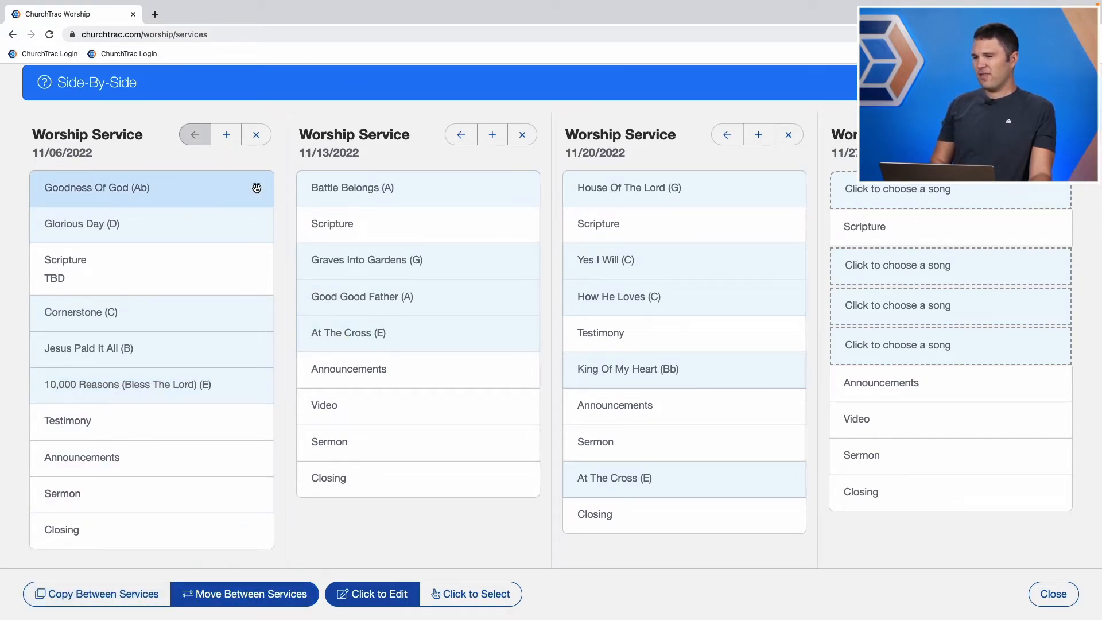
pyautogui.moveTo(257, 188); pyautogui.dragTo(466, 195)
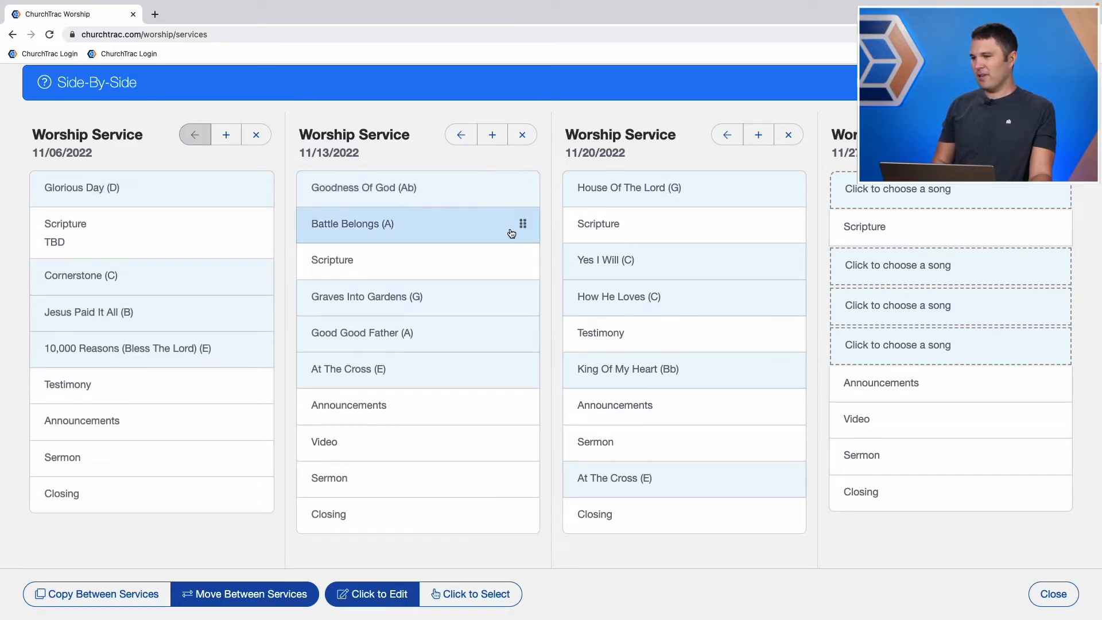
pyautogui.moveTo(525, 223); pyautogui.dragTo(237, 200)
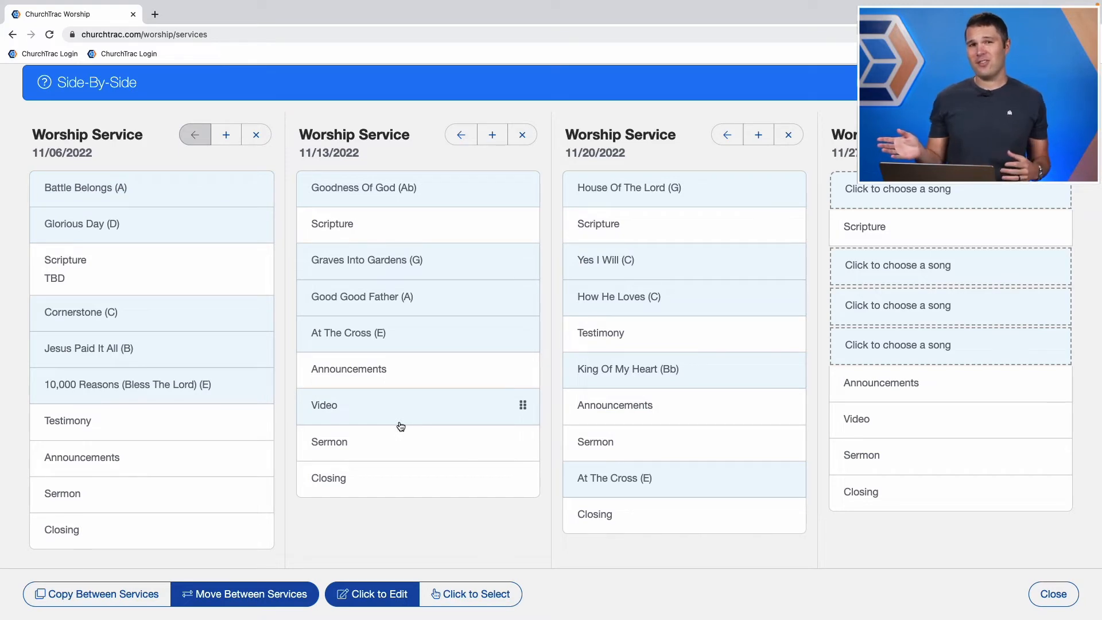
# Go through the team details of the A/V Team, the Welcome Team and Children's Ministry.
pyautogui.scroll(-10, 401, 426)
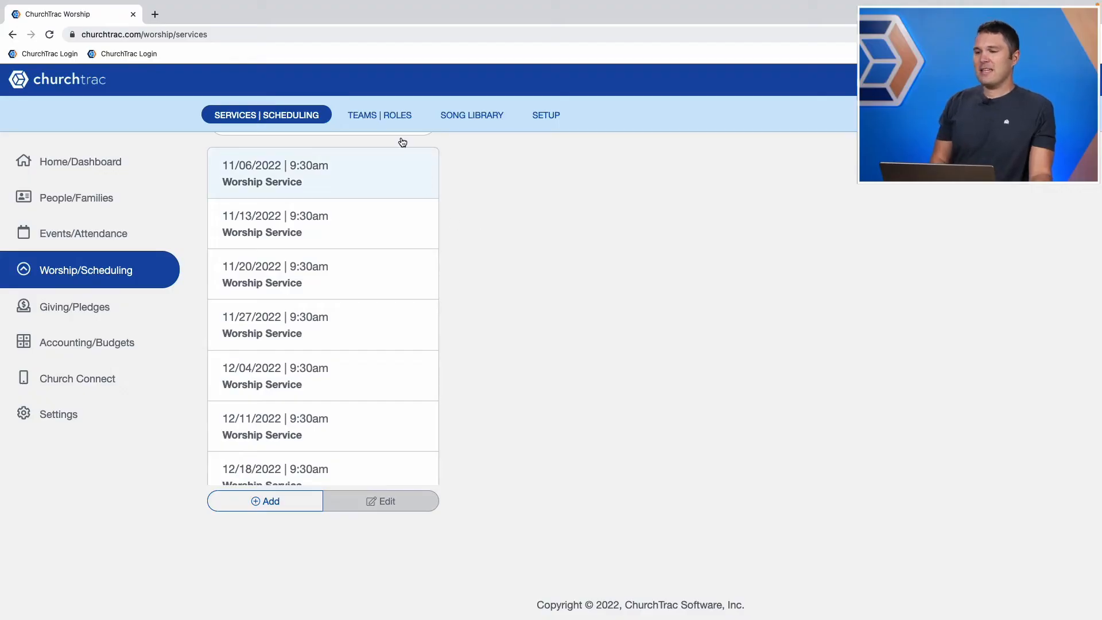
pyautogui.click(385, 117)
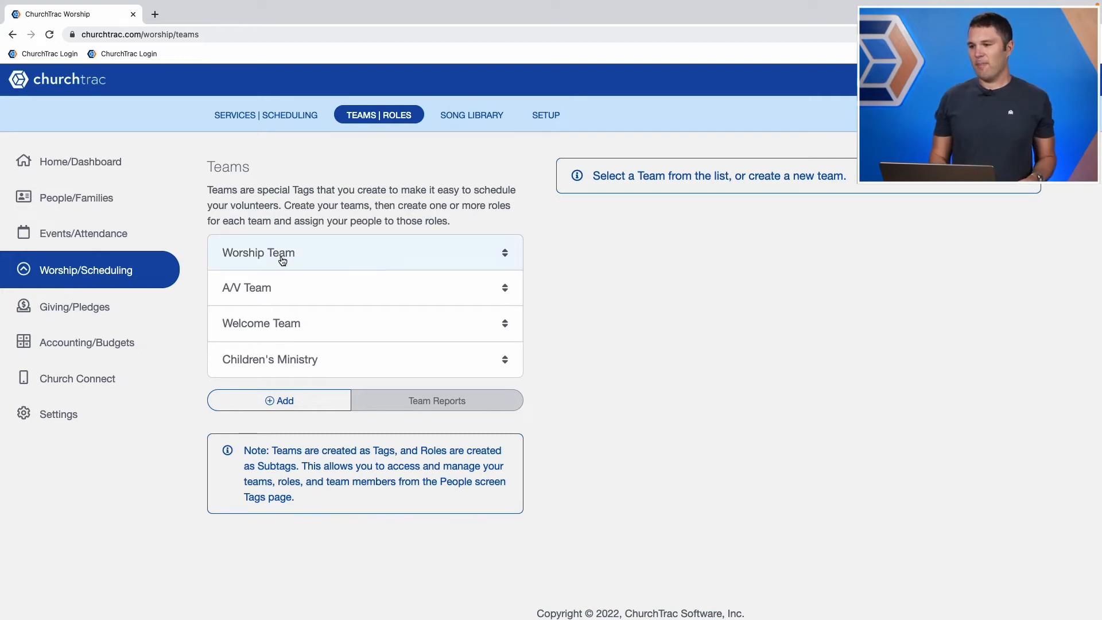
pyautogui.click(276, 300)
pyautogui.click(290, 325)
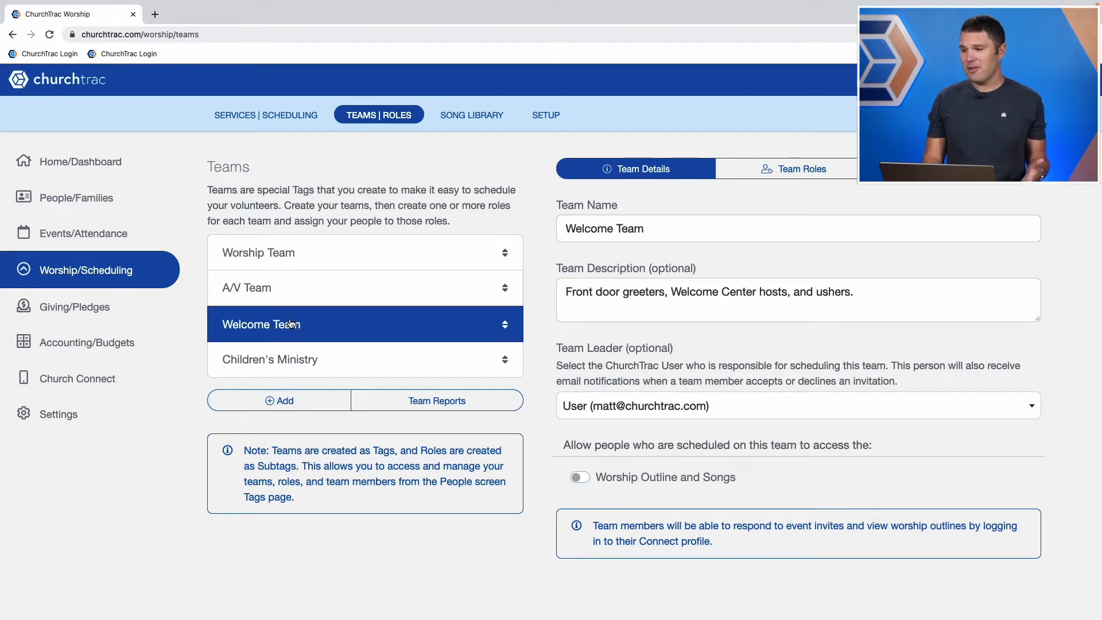
pyautogui.click(344, 360)
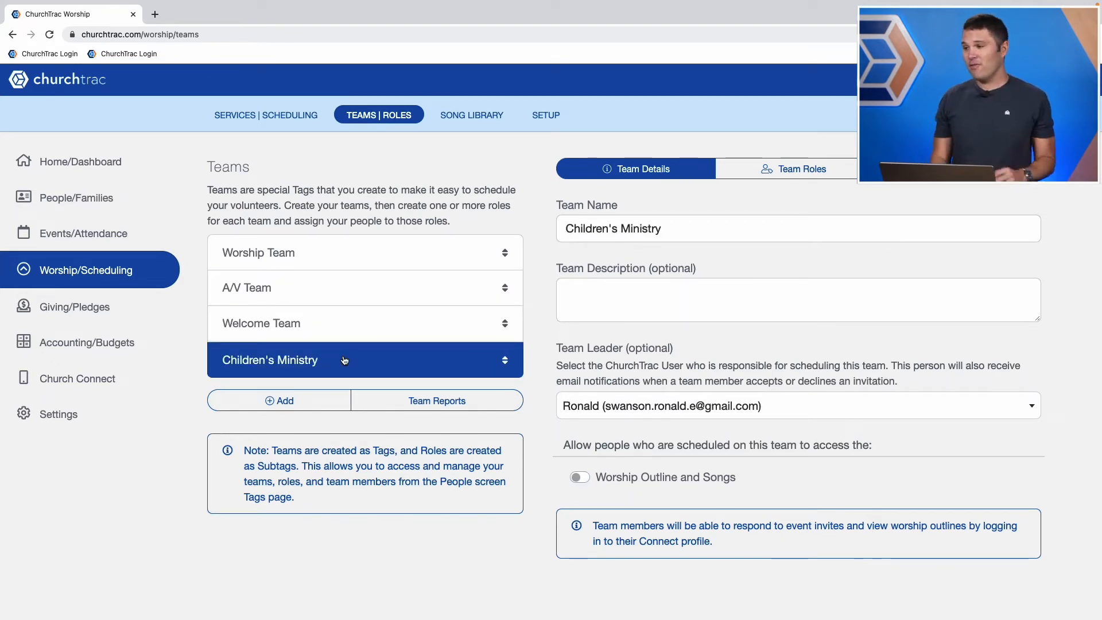
# List the roles defined for Children's Ministry and for the Worship Team.
pyautogui.click(803, 168)
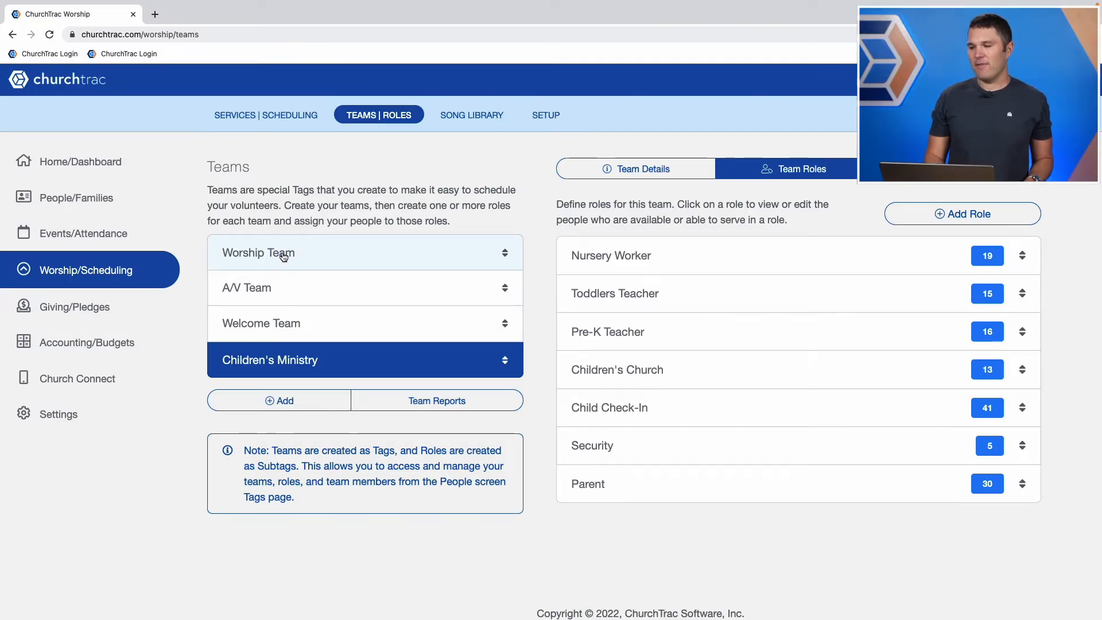
pyautogui.click(284, 252)
pyautogui.click(824, 173)
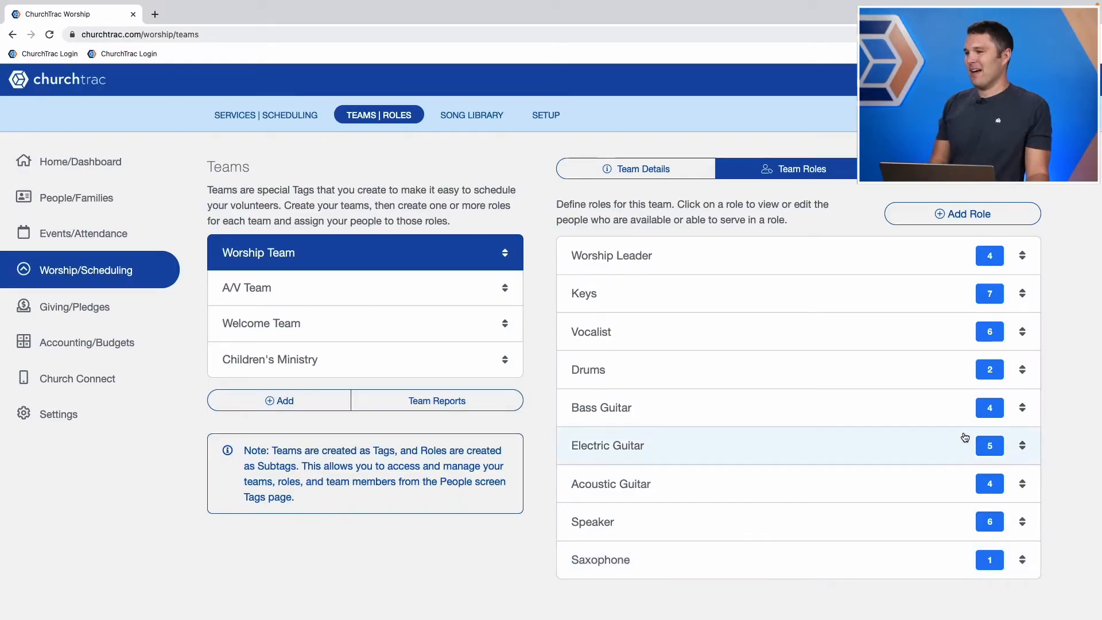
# Open the song library and look at the options for adding or importing songs.
pyautogui.click(488, 121)
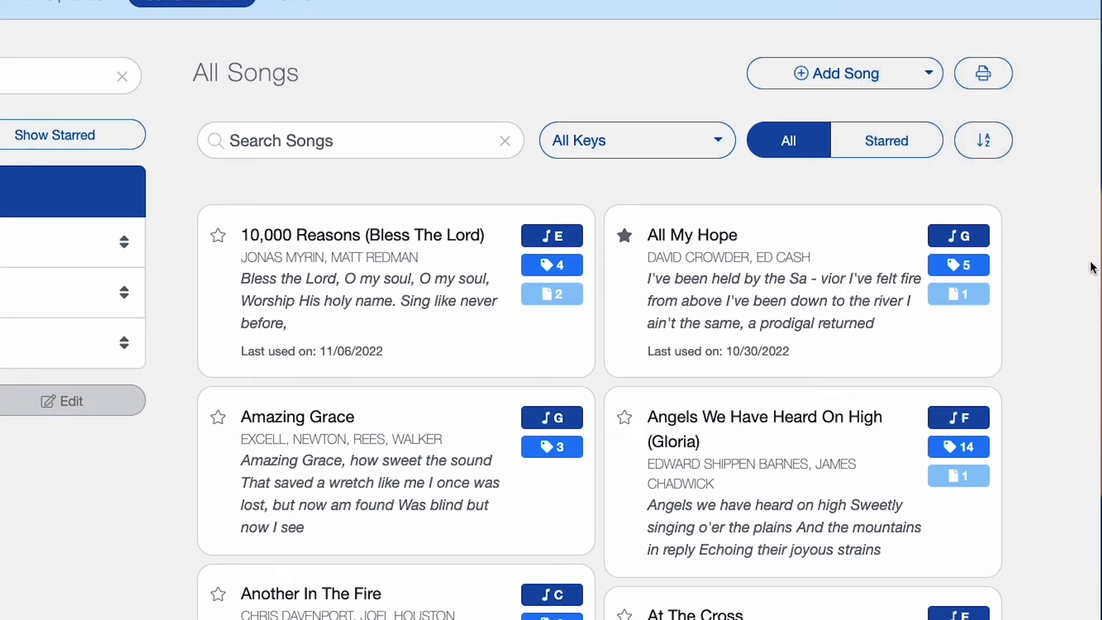
pyautogui.click(929, 78)
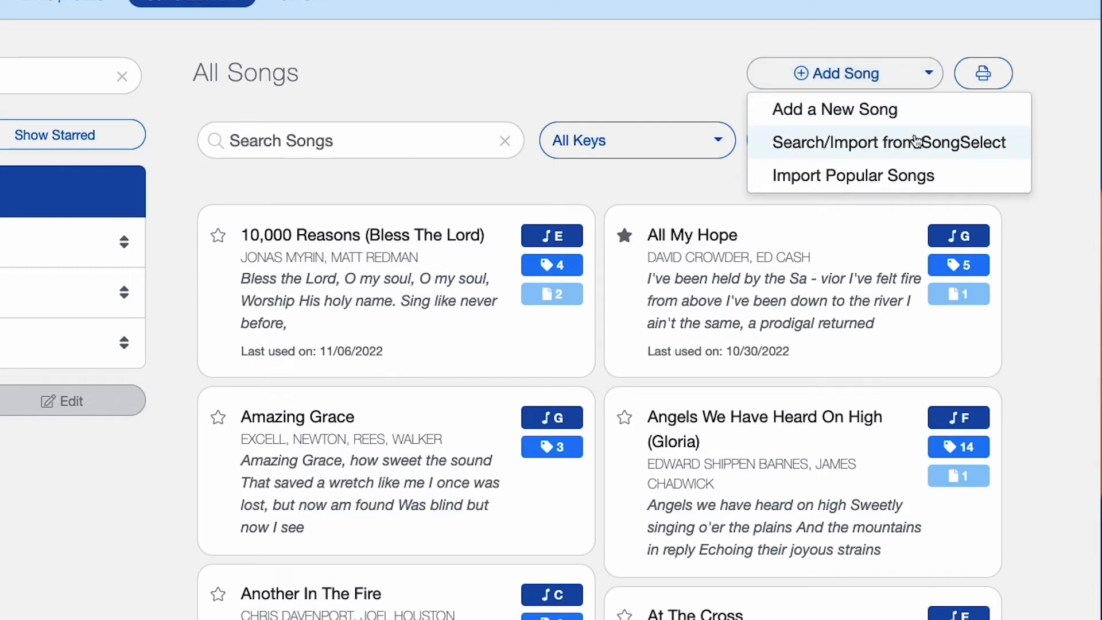
pyautogui.click(970, 45)
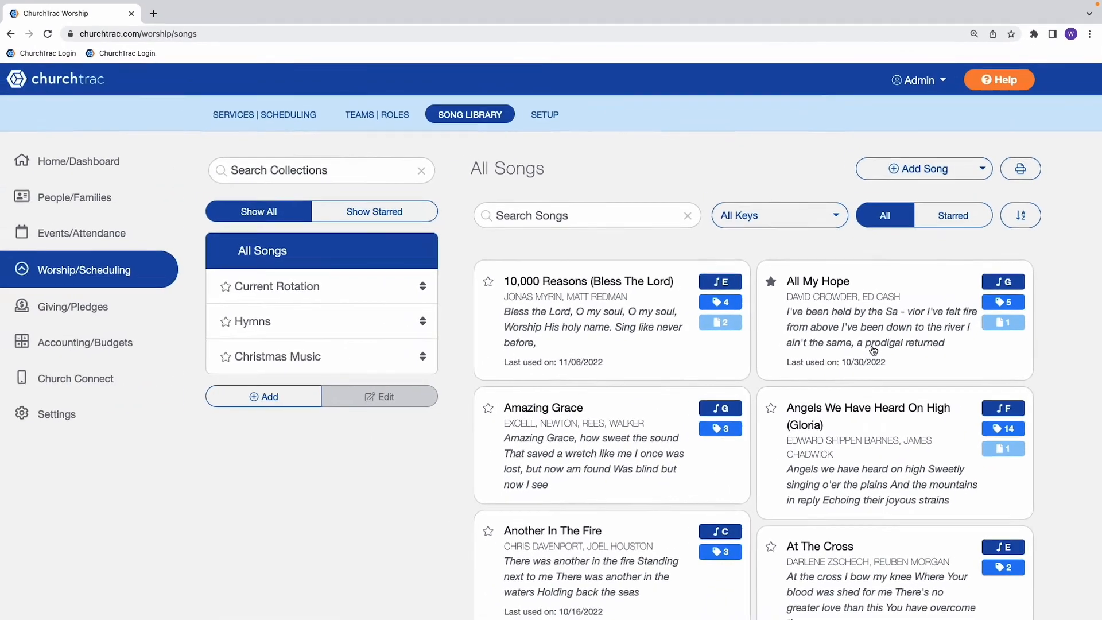
# View the song details of All My Hope, and browse the Current Rotation and Christmas Music collections.
pyautogui.click(773, 343)
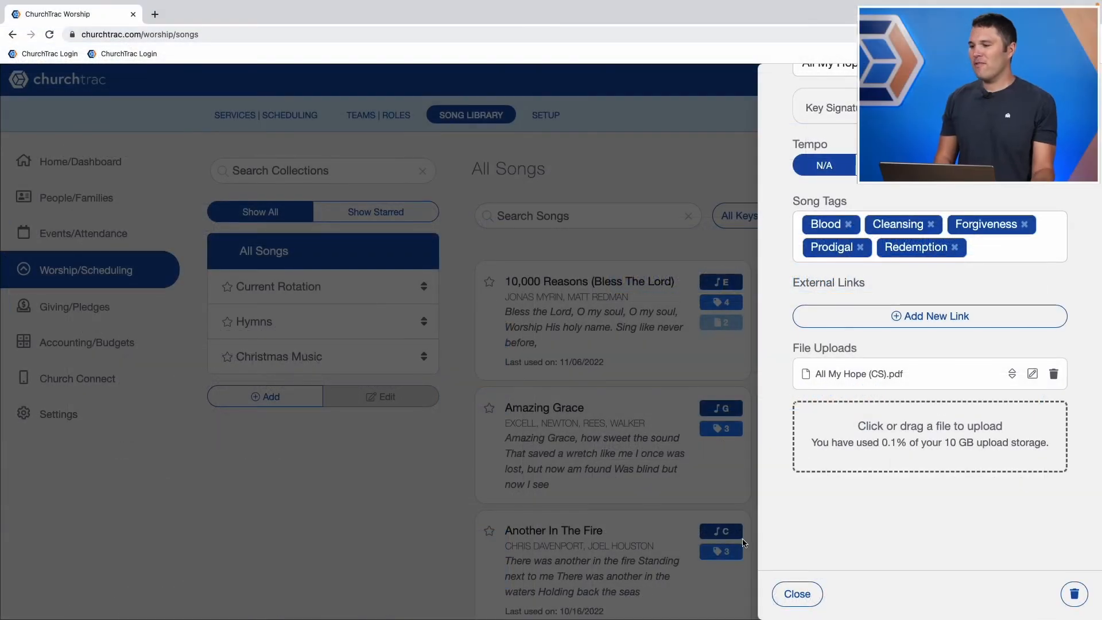
pyautogui.click(649, 507)
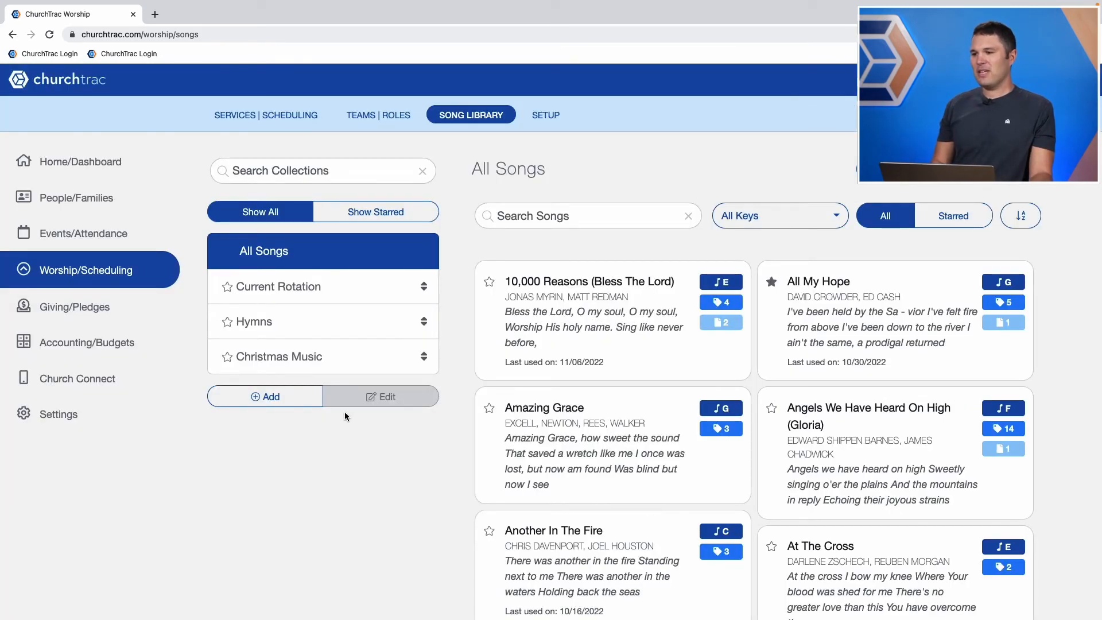
pyautogui.click(303, 296)
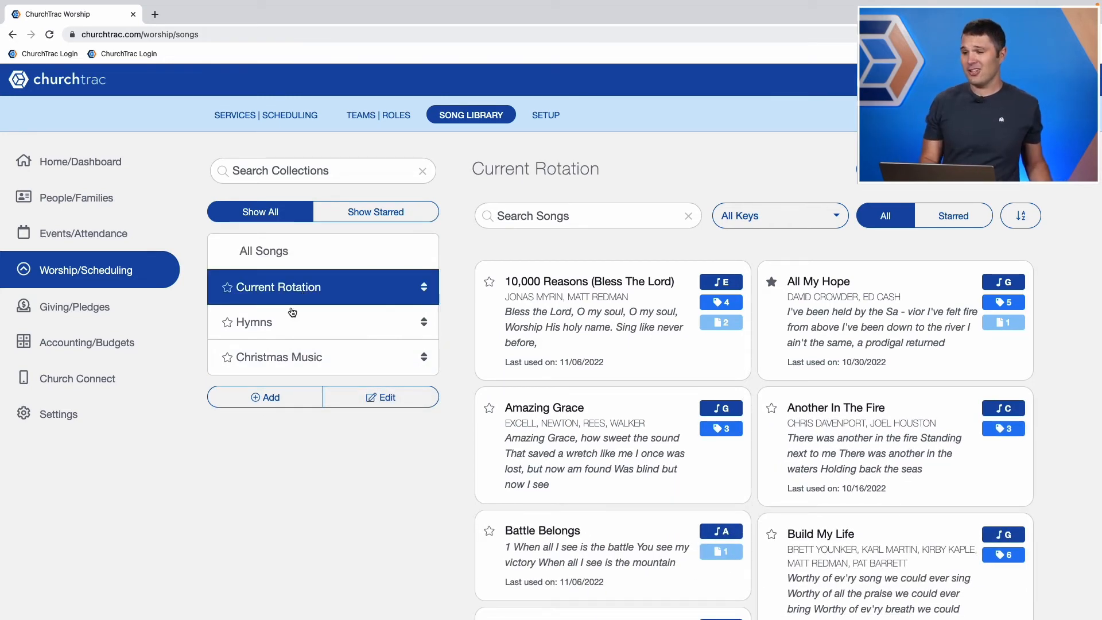
pyautogui.click(286, 357)
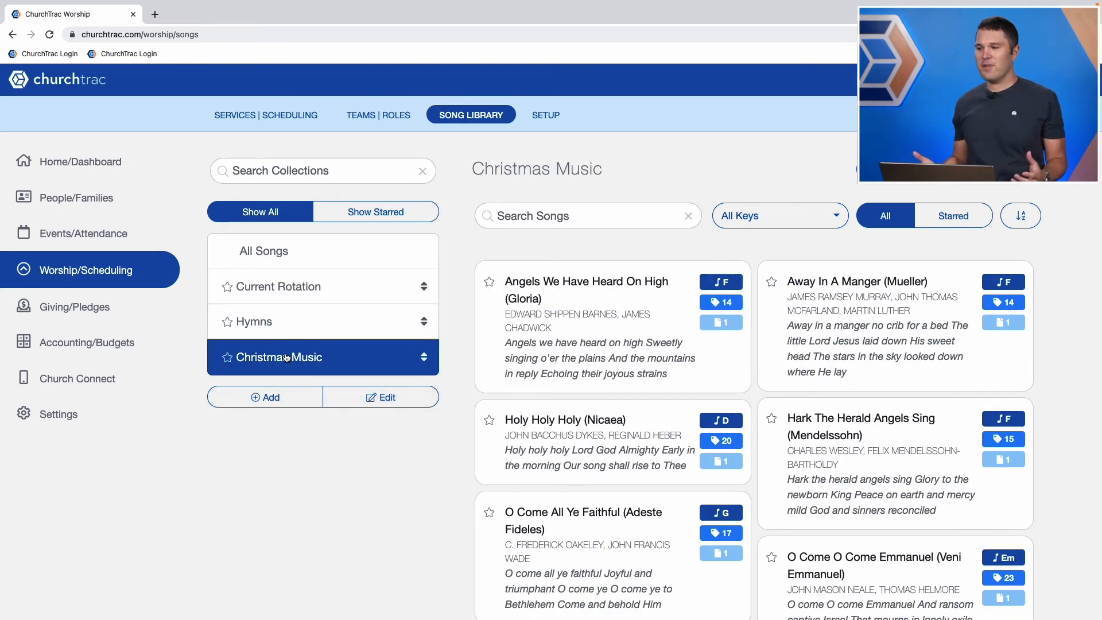